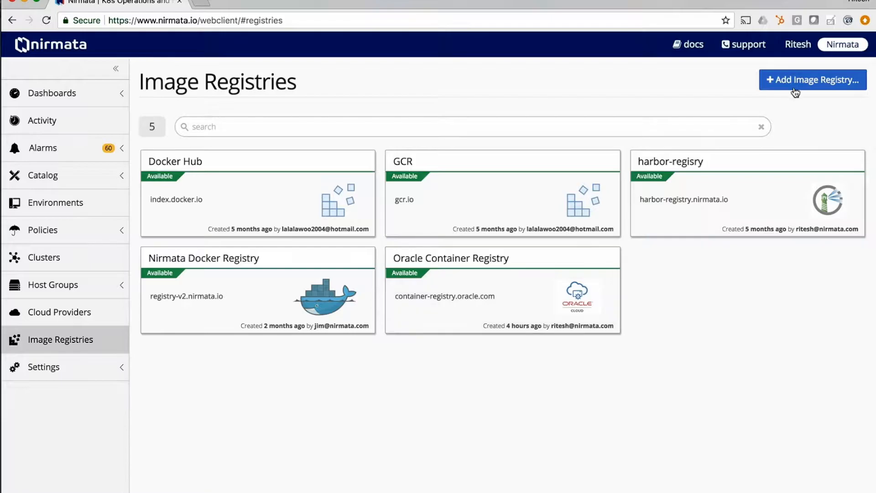
Start adding an image registry with Oracle Container Registry as the provider, and cancel without saving it.
left_click(794, 81)
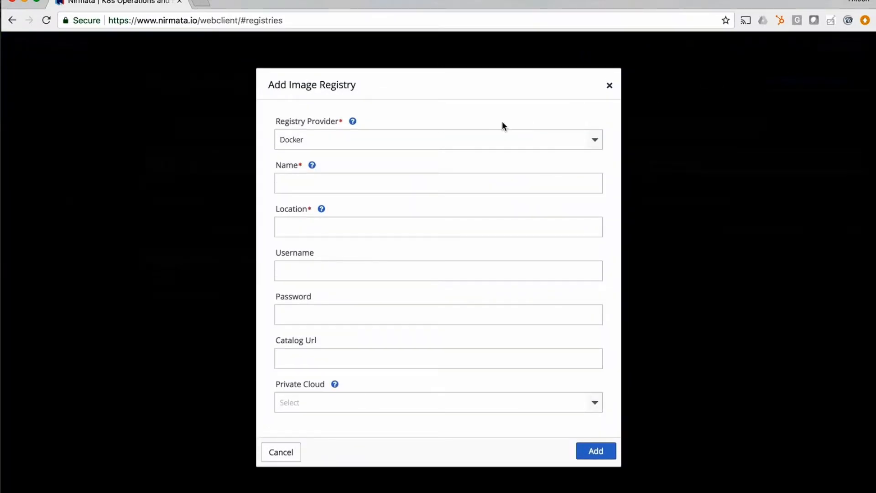
left_click(466, 145)
scroll(412, 260, "down", 1)
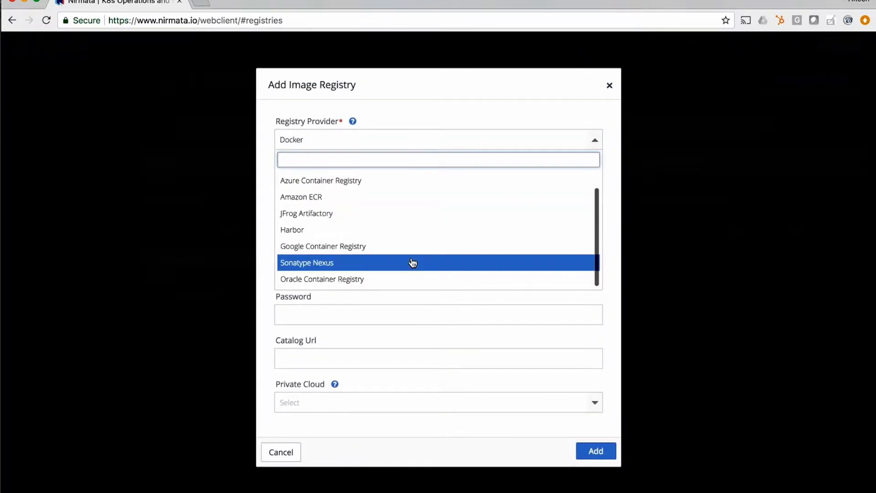
left_click(400, 278)
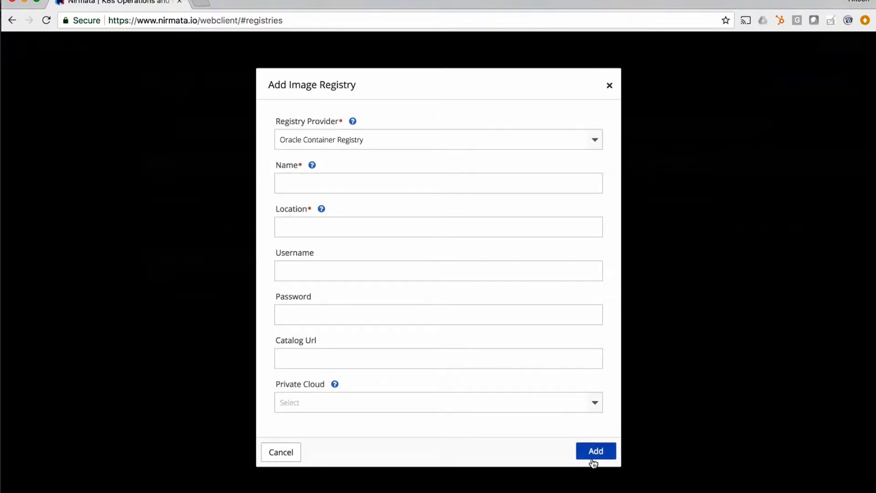
left_click(287, 452)
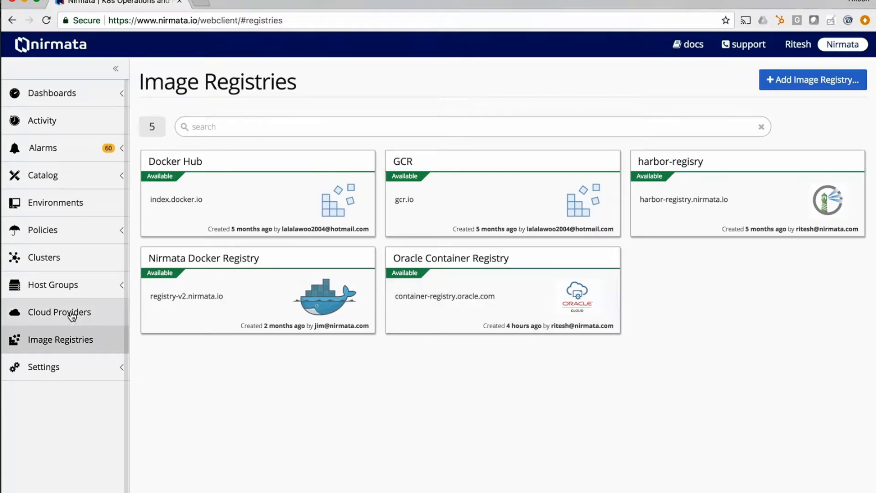
Open the ol7-test host group under Amazon Web Services to view its hosts.
left_click(67, 292)
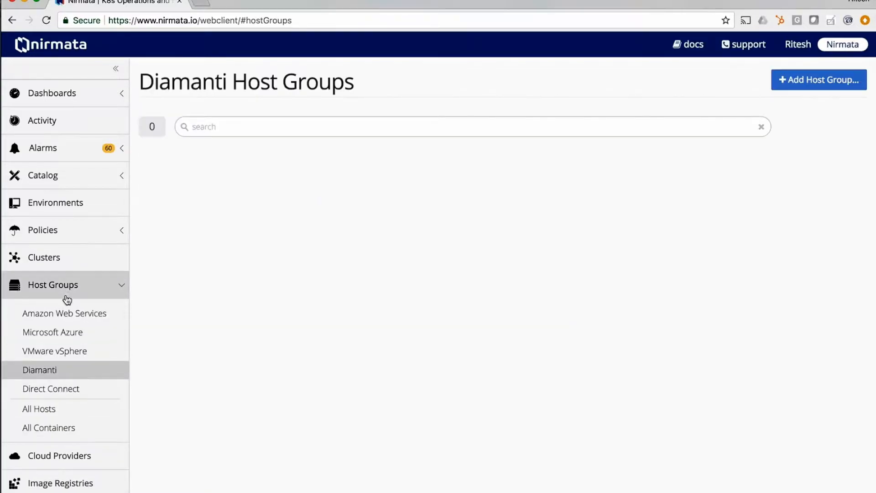
left_click(74, 321)
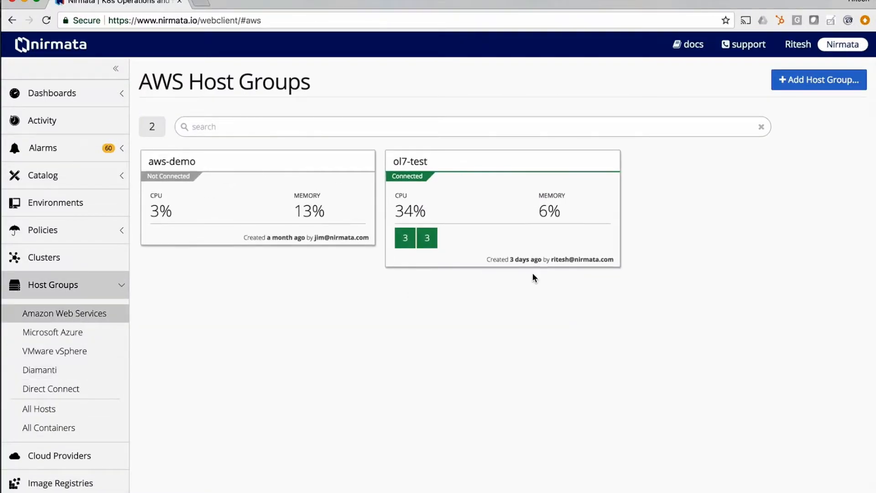
left_click(517, 213)
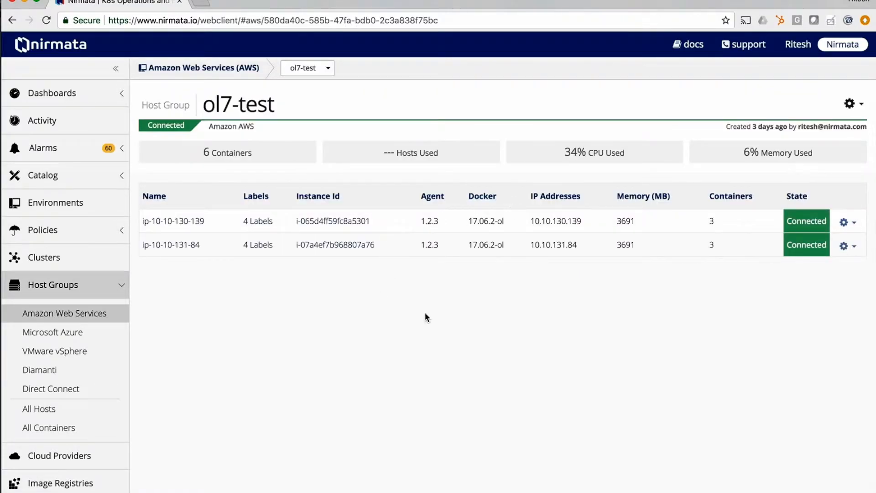
Try the "Nirmata Agent and Docker for Oracle Linux" user data template on the ol7-test host group, and cancel the edit.
left_click(859, 104)
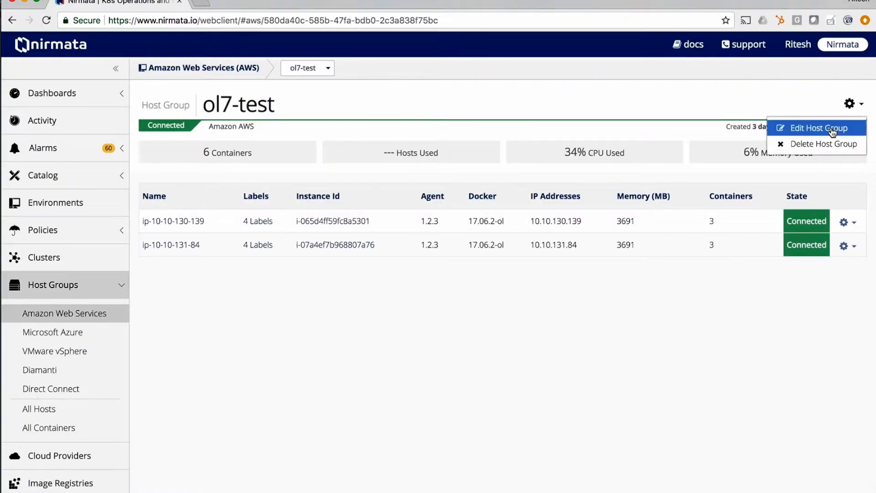
left_click(802, 126)
left_click(474, 114)
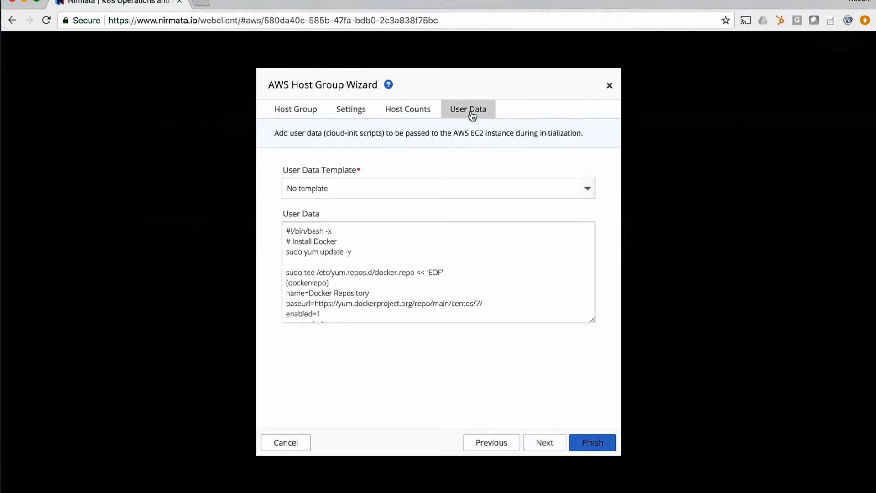
left_click(377, 188)
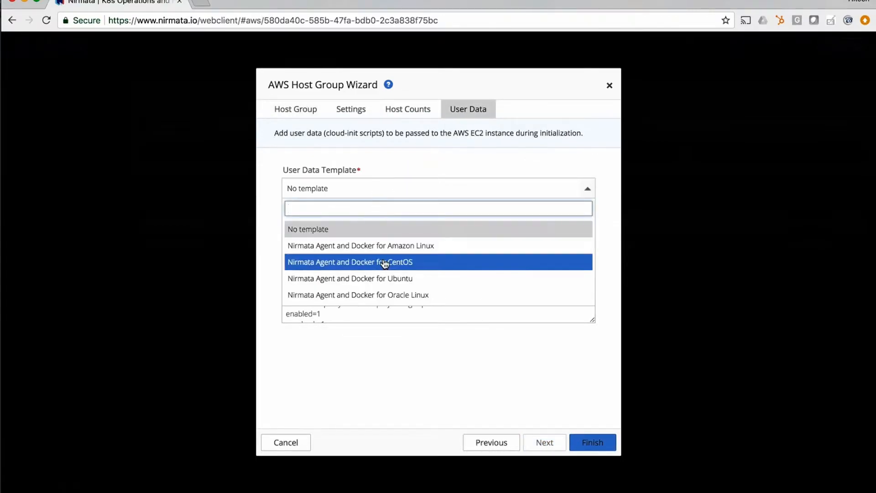
left_click(383, 296)
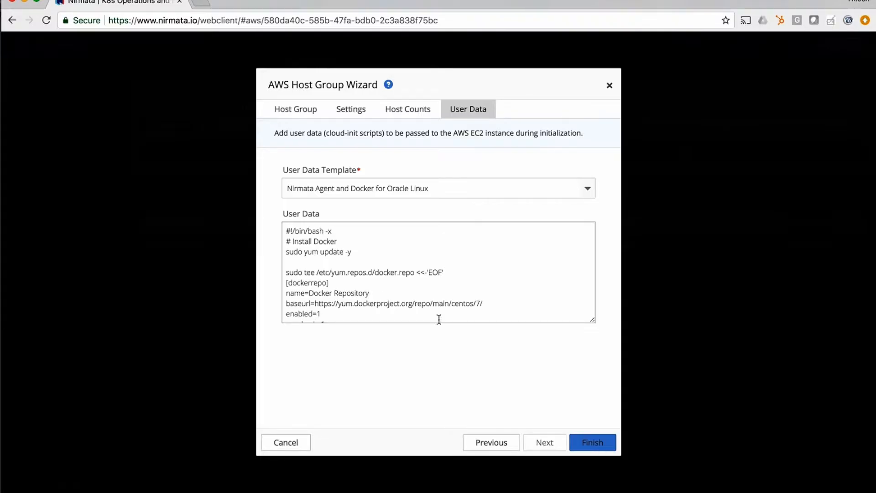
left_click(285, 442)
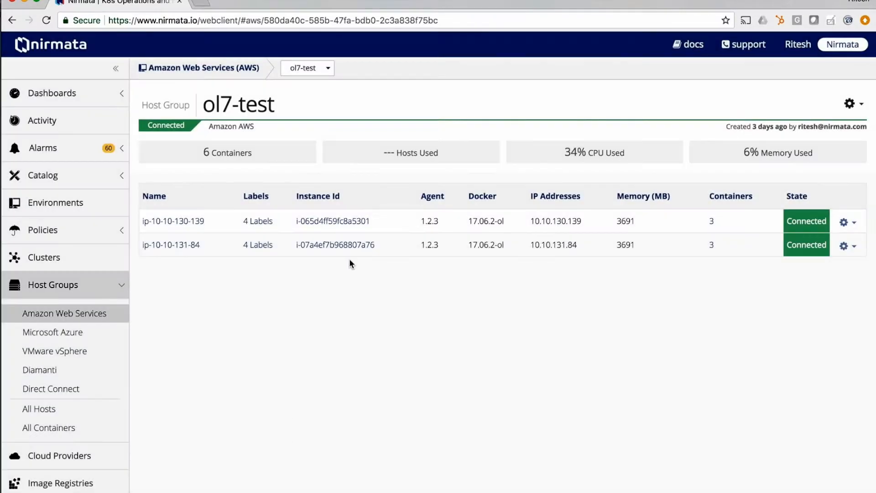
Switch to the terminal session on the host and check its operating system release with cat /etc/oracle-release.
key("super+Tab")
key("super+Tab")
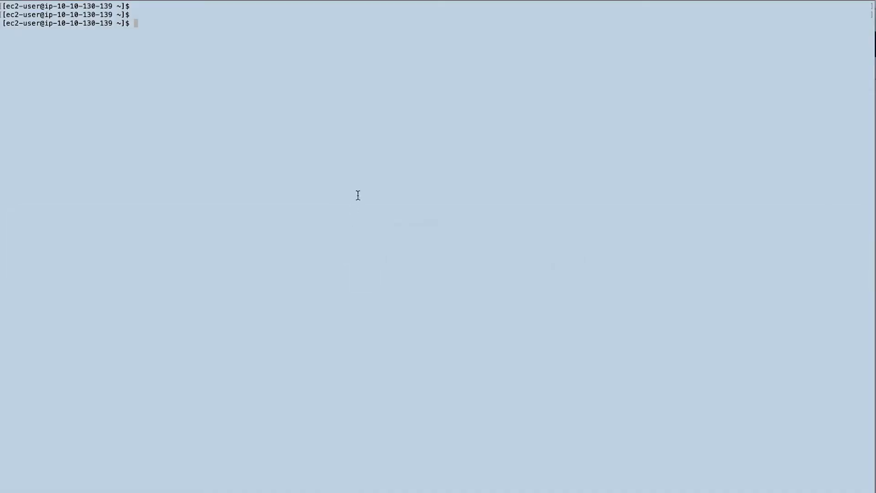
key("Return")
key("Return")
key("Return")
key("Up")
key("Up")
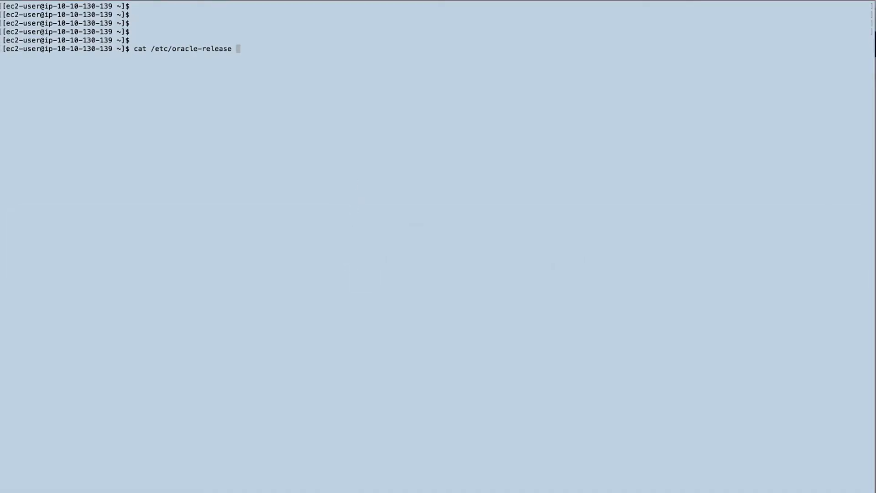
key("Return")
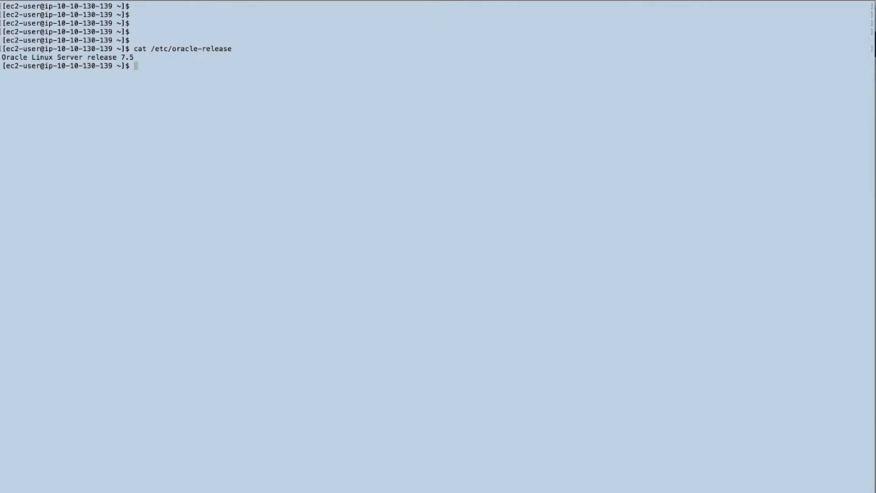
Switch back to Nirmata in the browser and open the oracle-policy-cloud cluster policy to view its components.
key("super+Tab")
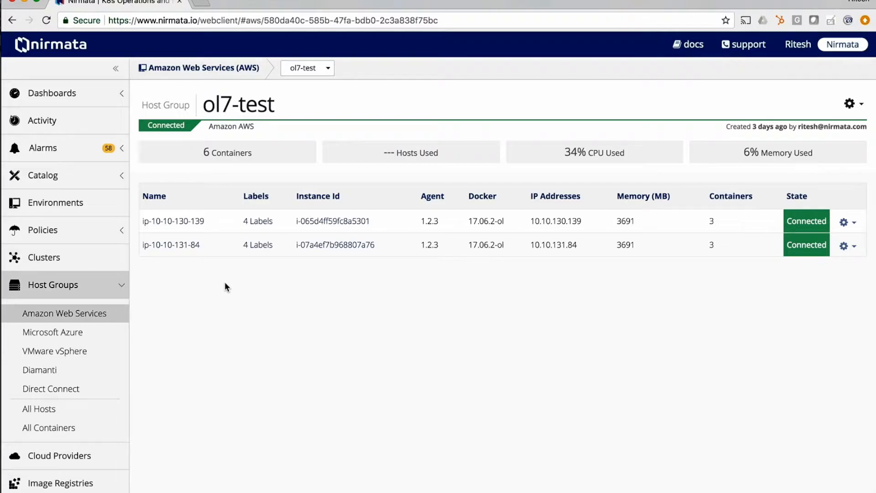
left_click(96, 239)
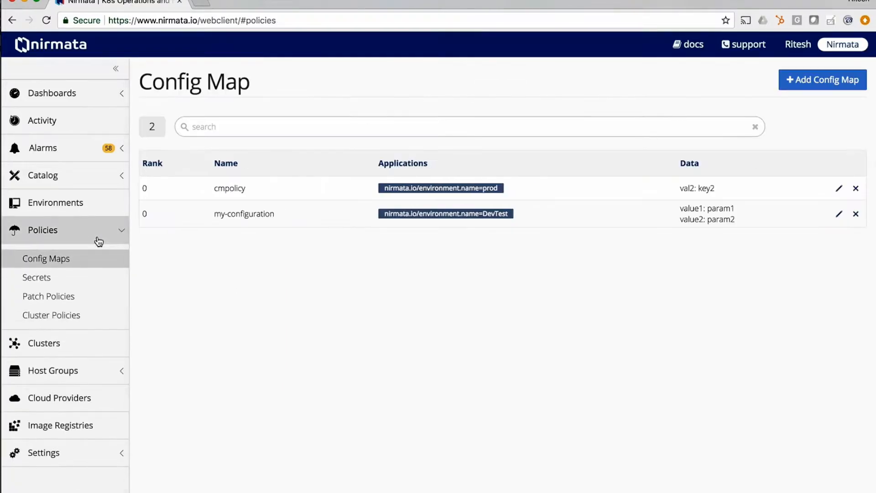
left_click(89, 319)
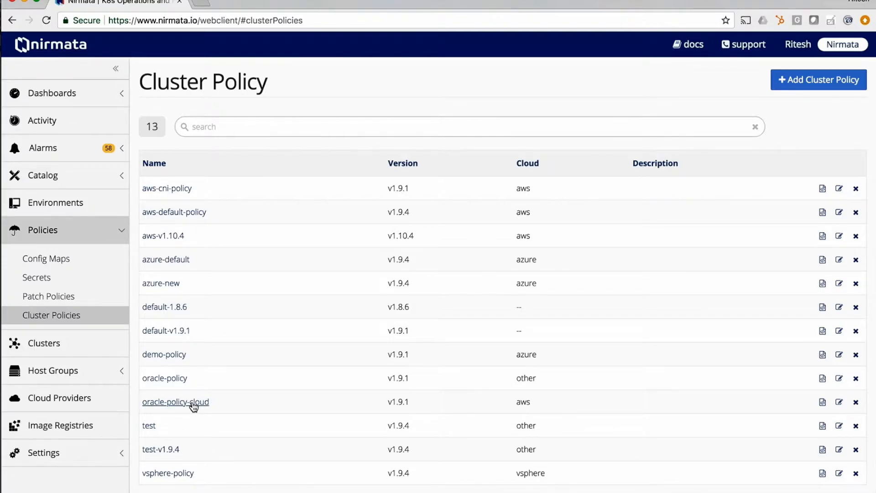
left_click(192, 401)
scroll(254, 390, "down", 5)
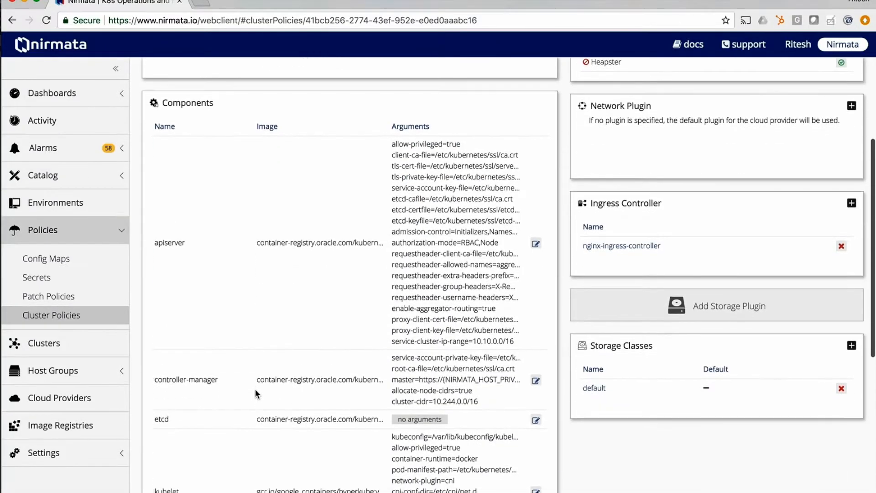
Examine the container image specified for the policy's apiserver component, and close its spec without changes.
left_click(536, 243)
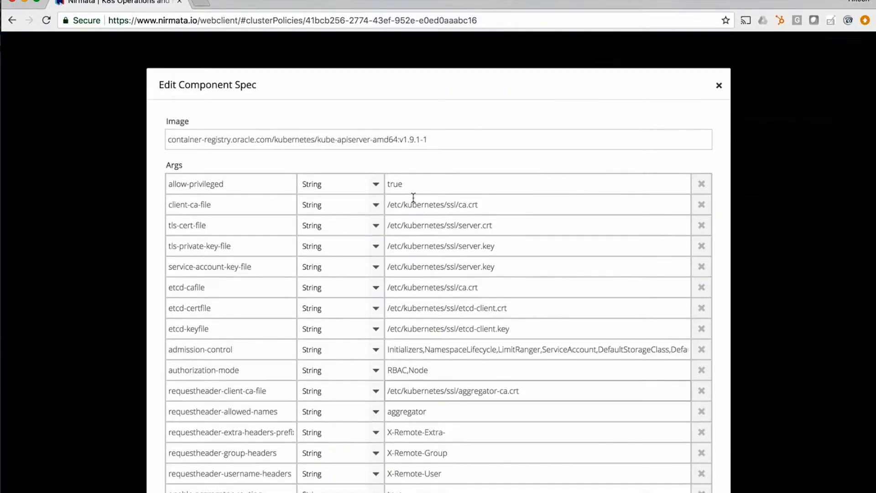
left_click(283, 141)
triple_click(267, 139)
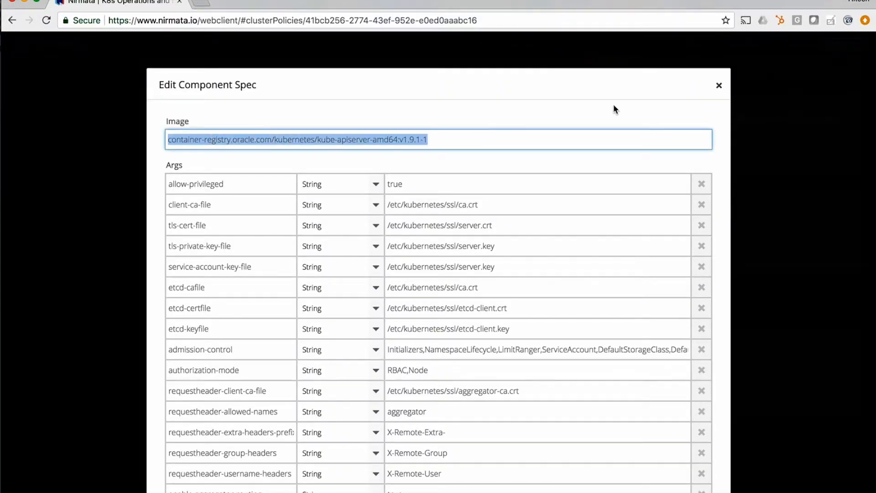
left_click(716, 85)
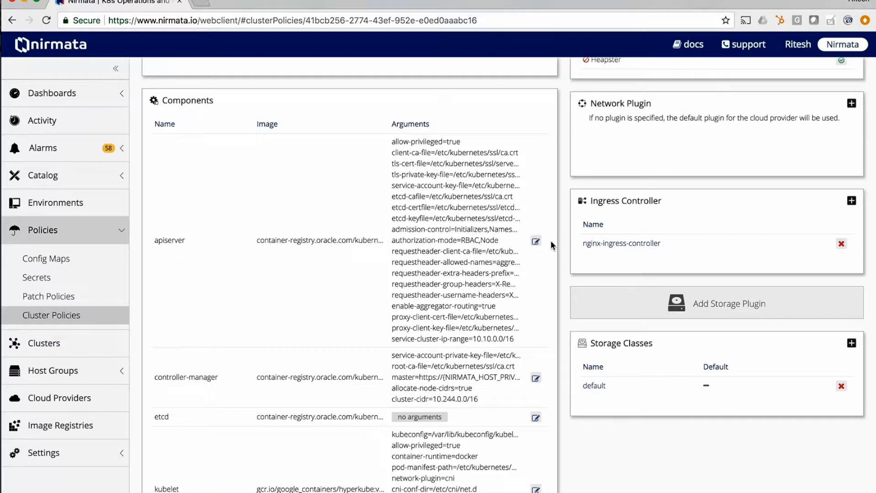
scroll(550, 240, "down", 5)
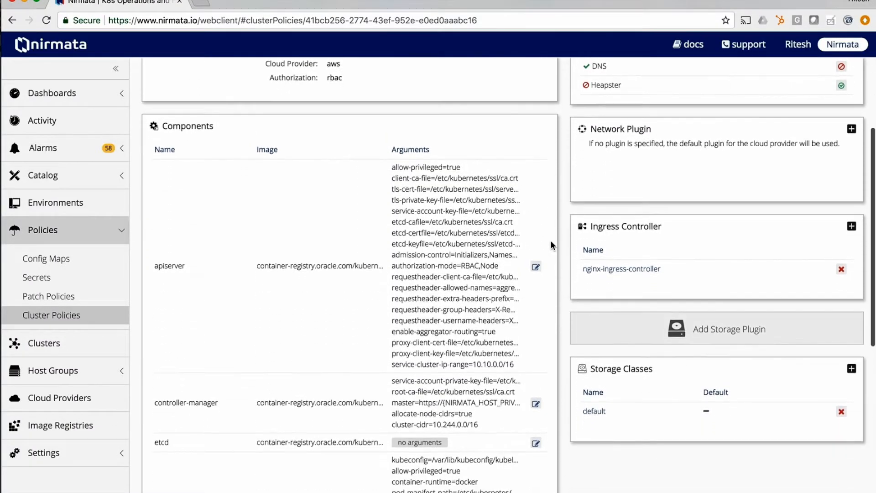
scroll(550, 240, "up", 3)
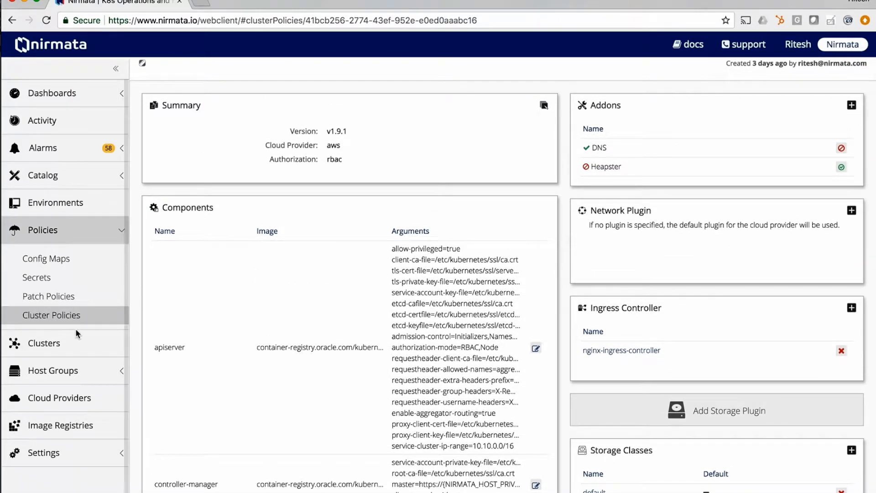
Start adding a cluster of the type that installs and manages Kubernetes, and name it oracle-cluster.
left_click(69, 343)
scroll(510, 280, "up", 2)
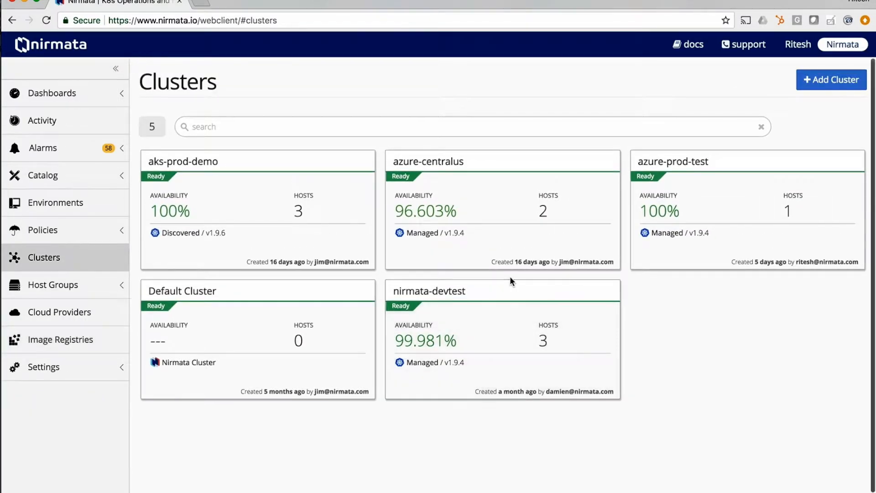
left_click(822, 83)
left_click(382, 311)
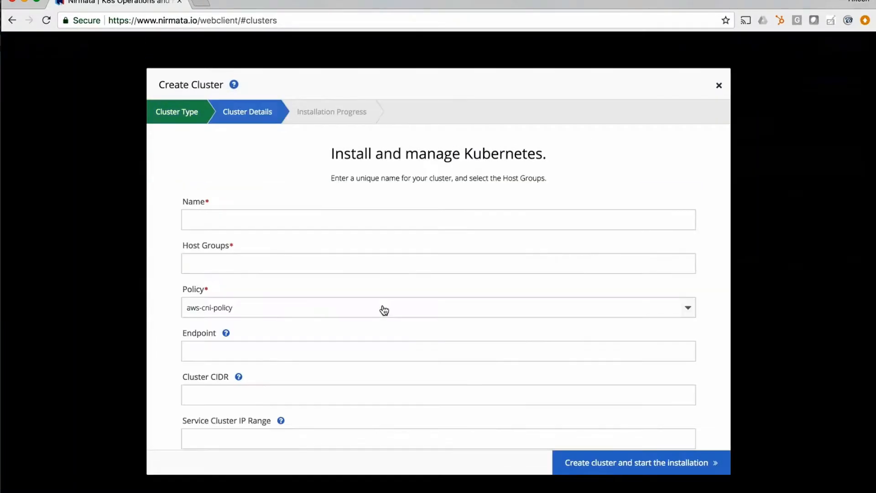
left_click(334, 228)
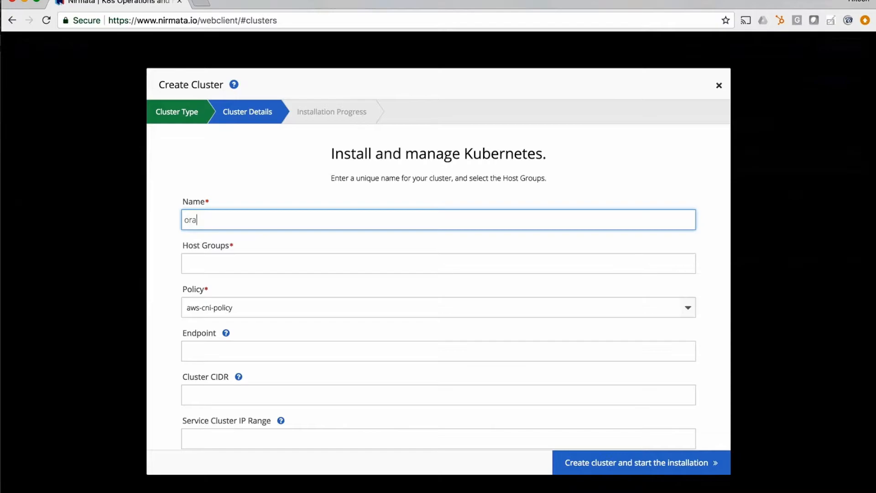
type("oracle-cluster")
Assign the ol7-test host group and the oracle-policy-cloud policy to the cluster, and create it to start the installation.
left_click(319, 260)
scroll(297, 330, "down", 3)
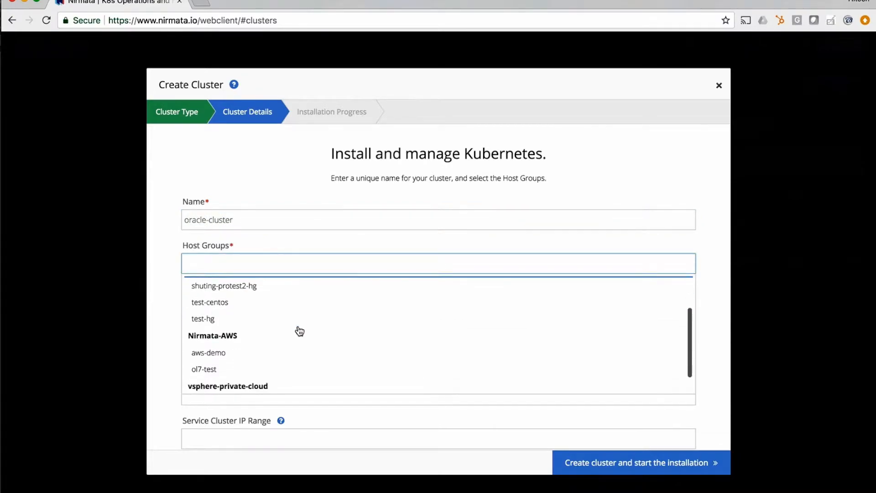
left_click(290, 348)
left_click(289, 314)
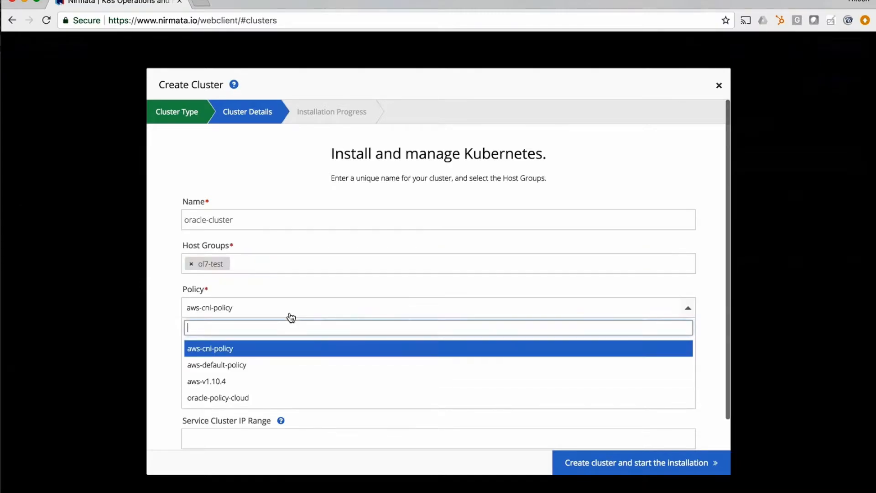
left_click(274, 399)
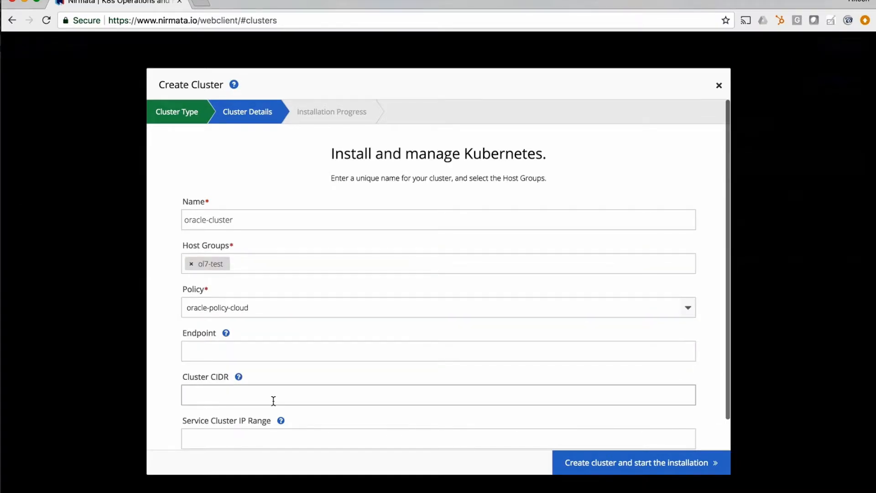
left_click(606, 461)
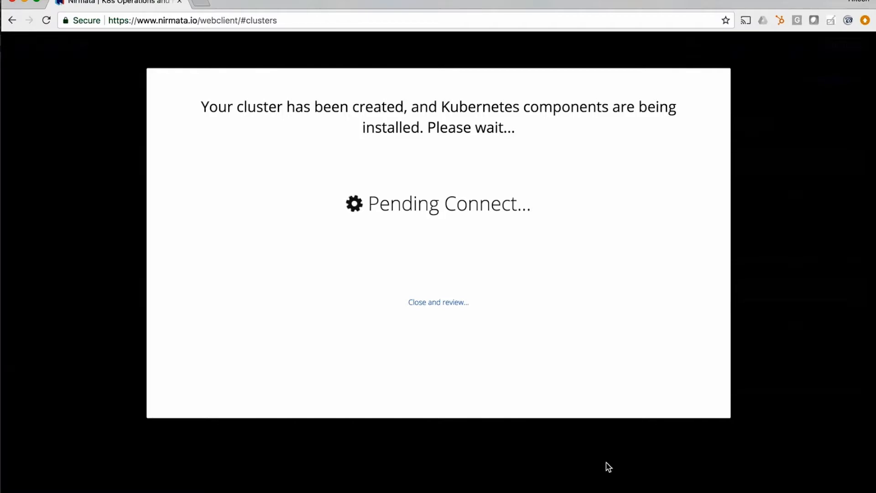
Close the installation progress, open oracle-cluster to check the deployment progress of its components, and return to its overview.
left_click(445, 309)
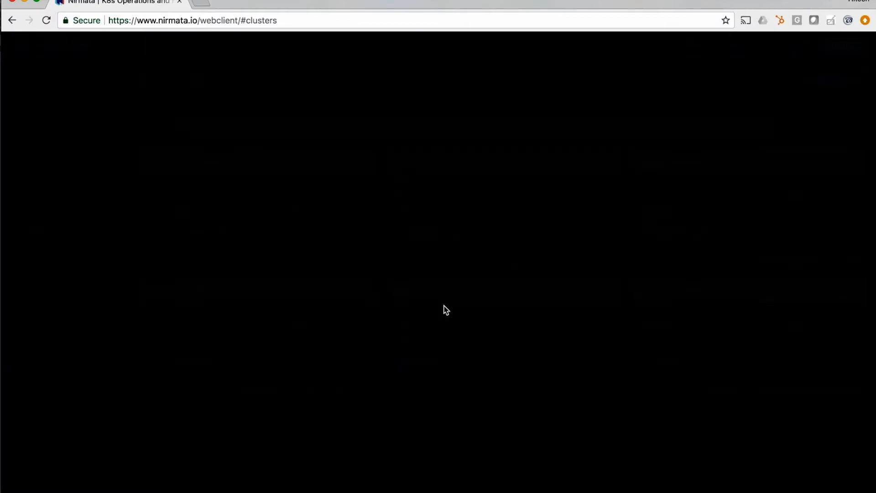
left_click(717, 322)
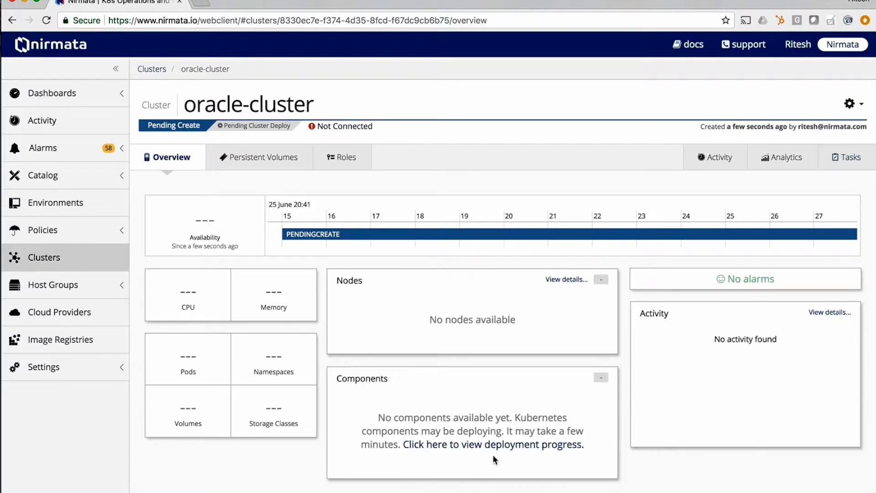
left_click(500, 446)
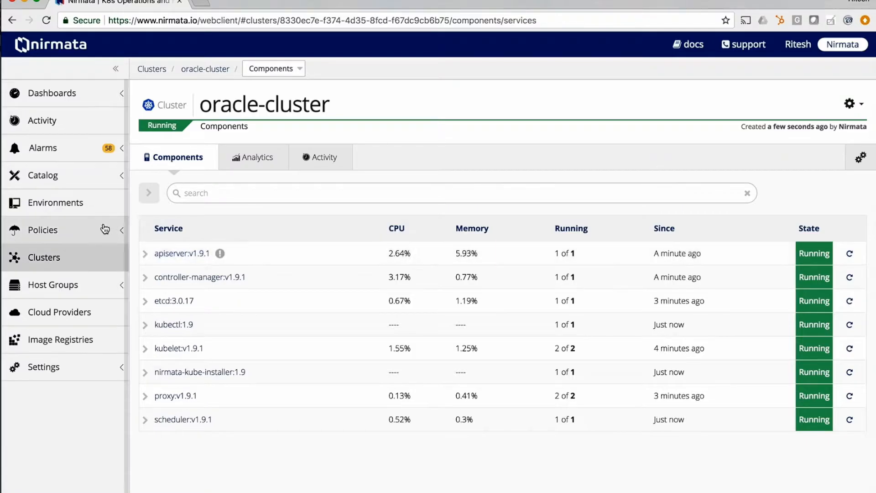
left_click(197, 71)
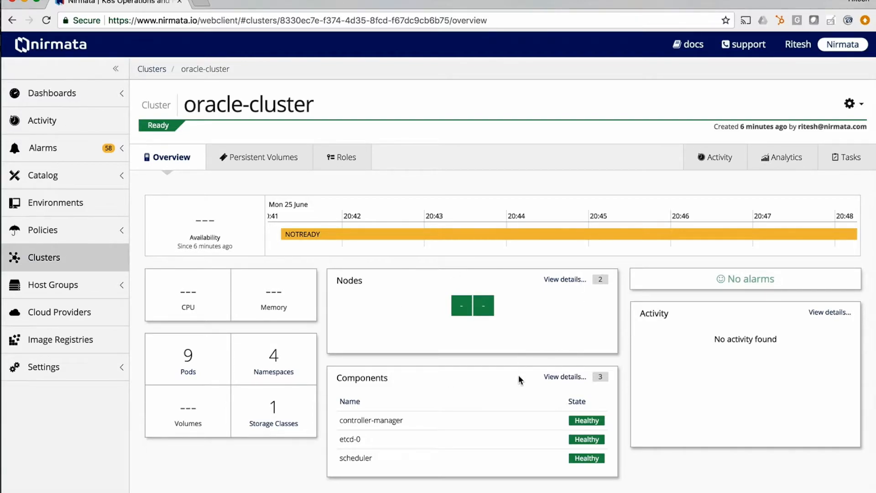
Review the namespaces, pods and nodes of oracle-cluster, returning to the cluster overview after each list.
left_click(265, 375)
left_click(215, 69)
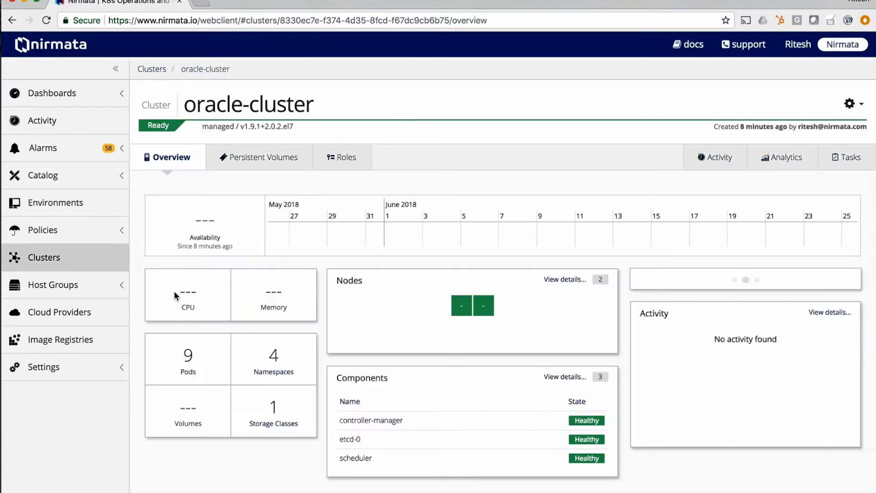
left_click(188, 368)
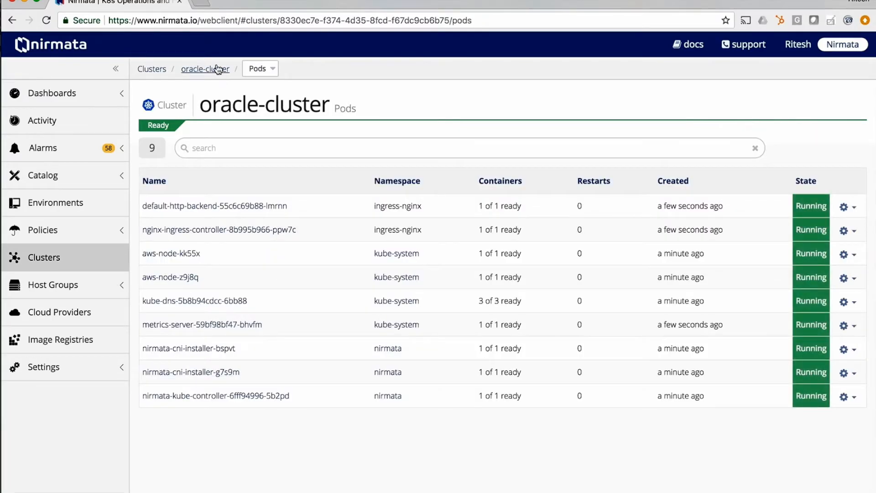
left_click(188, 69)
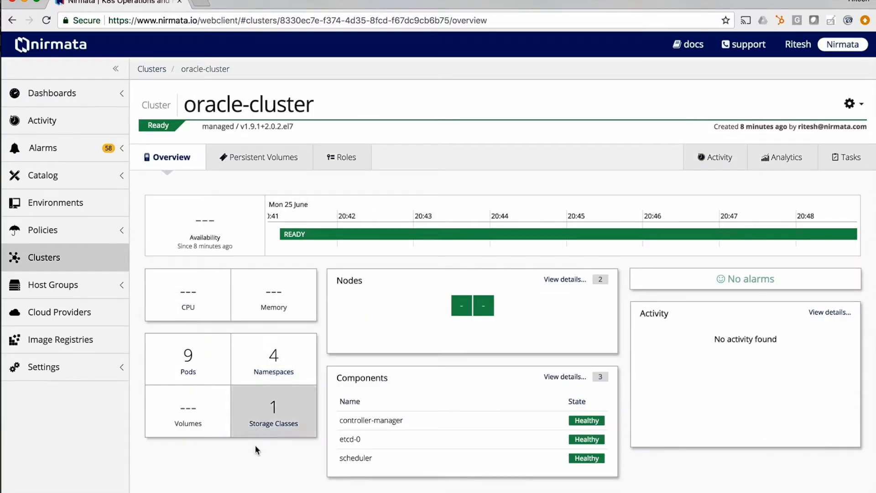
left_click(564, 279)
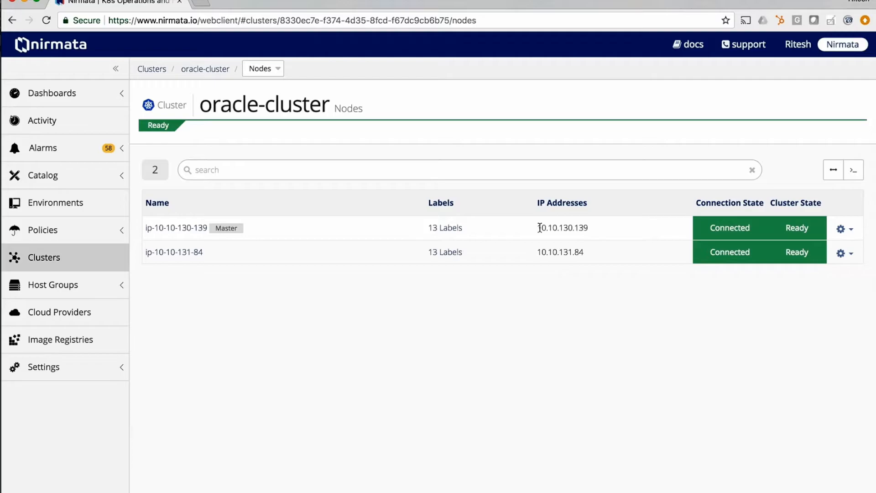
left_click(219, 69)
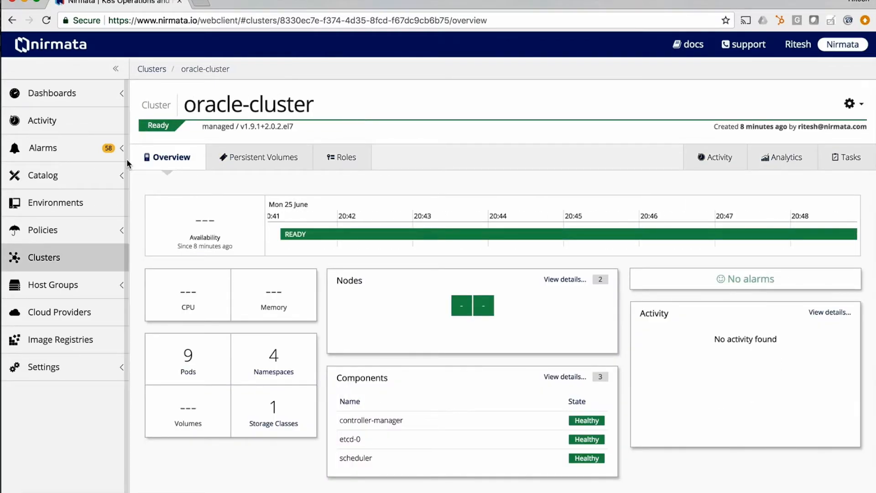
Open the petclinic-weblogic application in the catalog and examine its workloads.
left_click(100, 177)
scroll(296, 301, "down", 8)
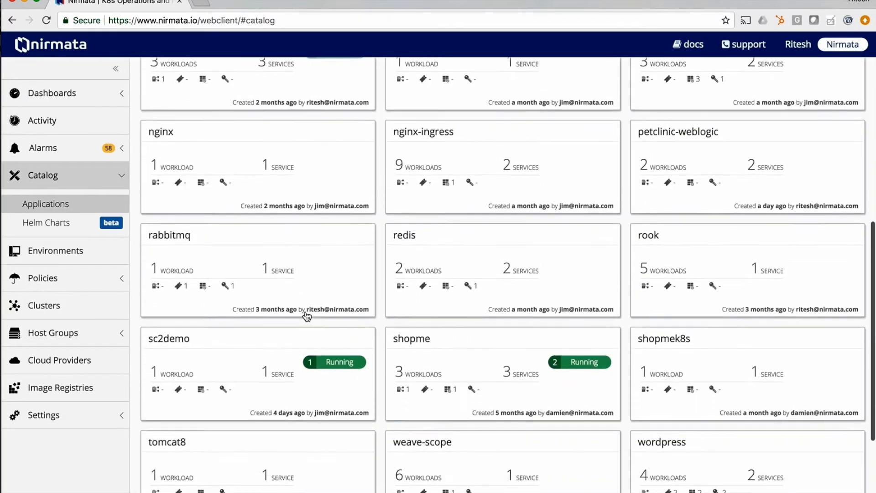
left_click(674, 133)
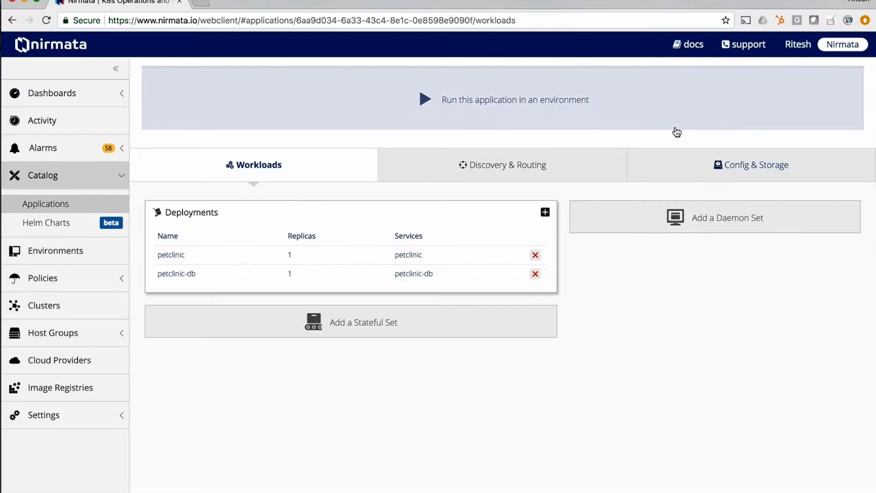
scroll(588, 343, "up", 3)
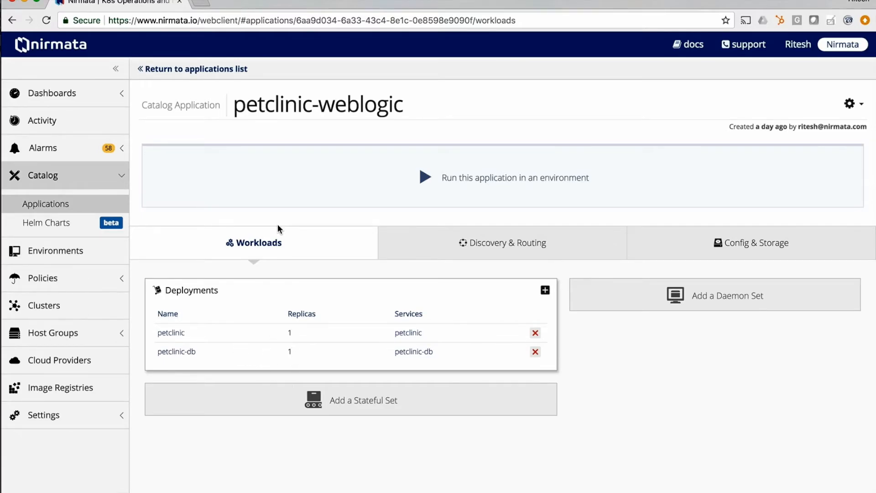
Add an environment named oracle-env on oracle-cluster with the Namespace per Application isolation level.
left_click(55, 251)
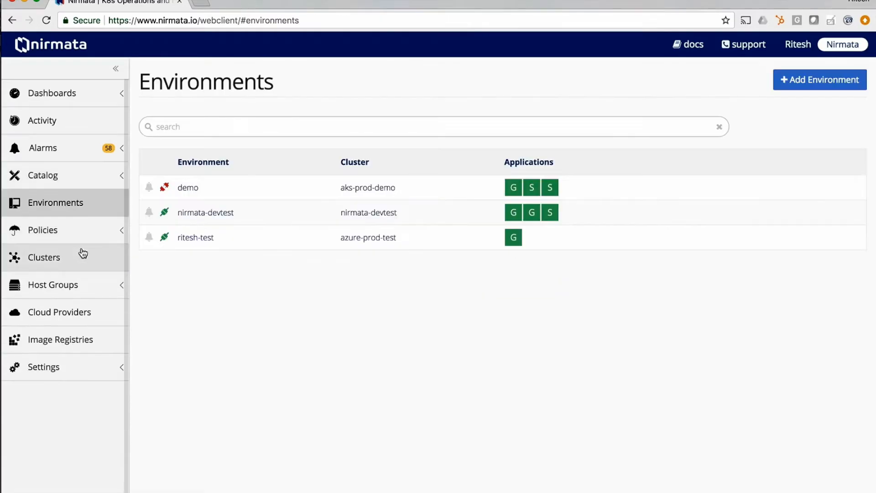
left_click(823, 85)
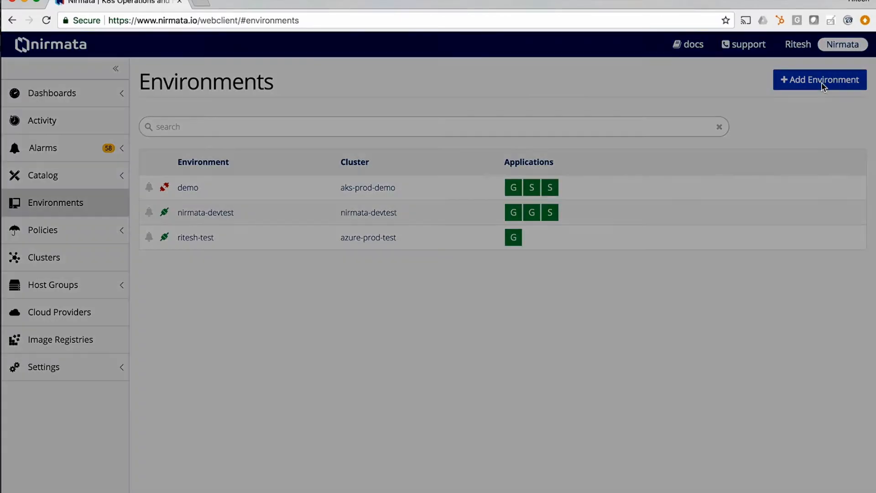
left_click(415, 137)
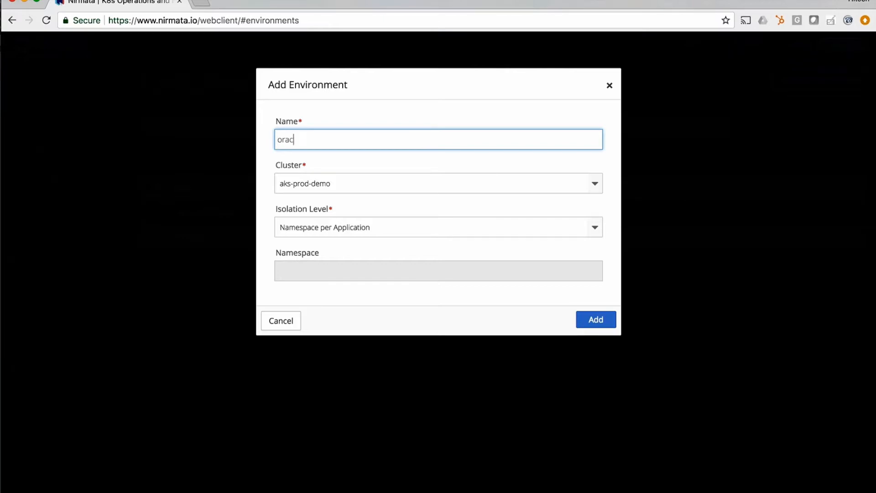
type("oracle-env")
left_click(424, 188)
left_click(380, 304)
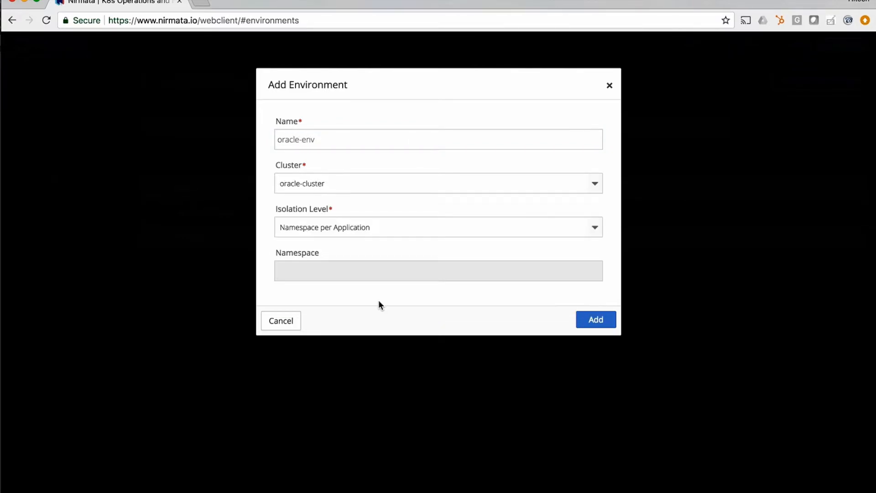
left_click(588, 317)
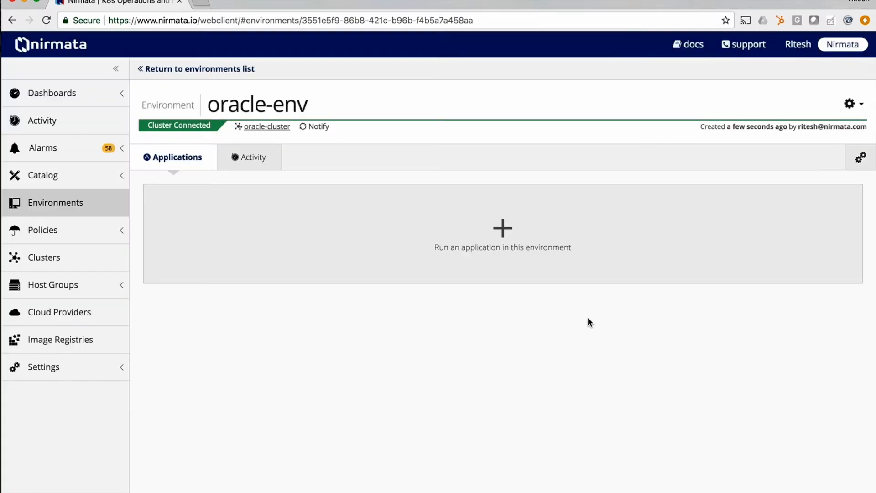
Run the petclinic-weblogic catalog application in oracle-env with the run name petclinic.
left_click(506, 229)
left_click(426, 205)
type("petclinic")
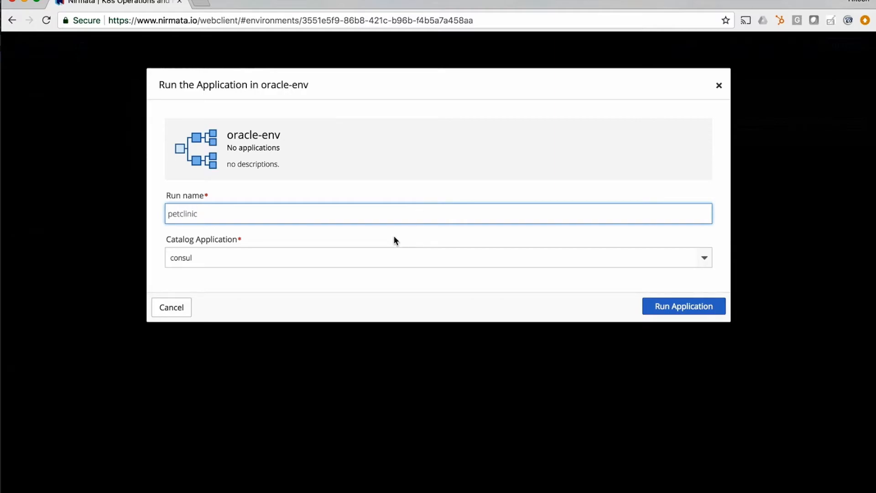
left_click(375, 264)
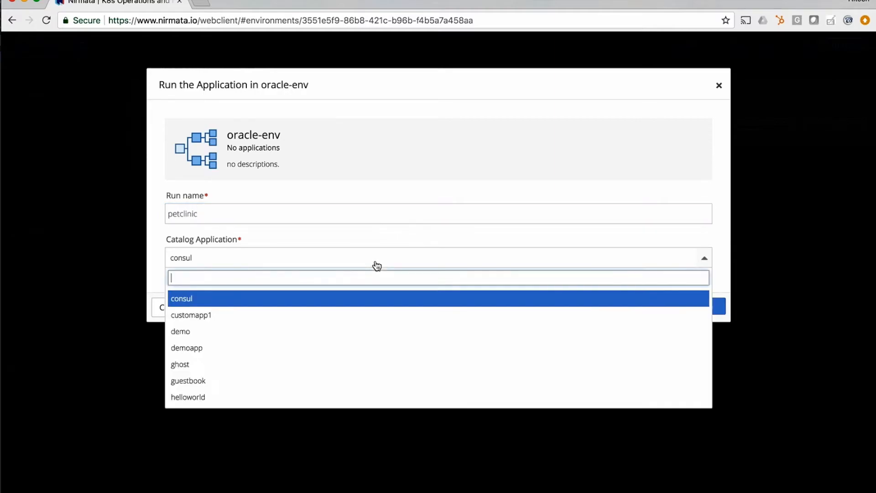
type("p")
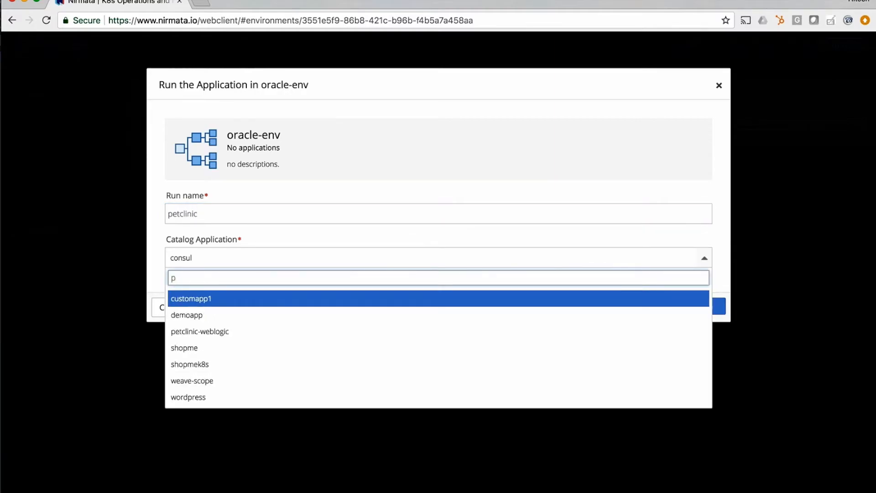
type("et")
left_click(309, 299)
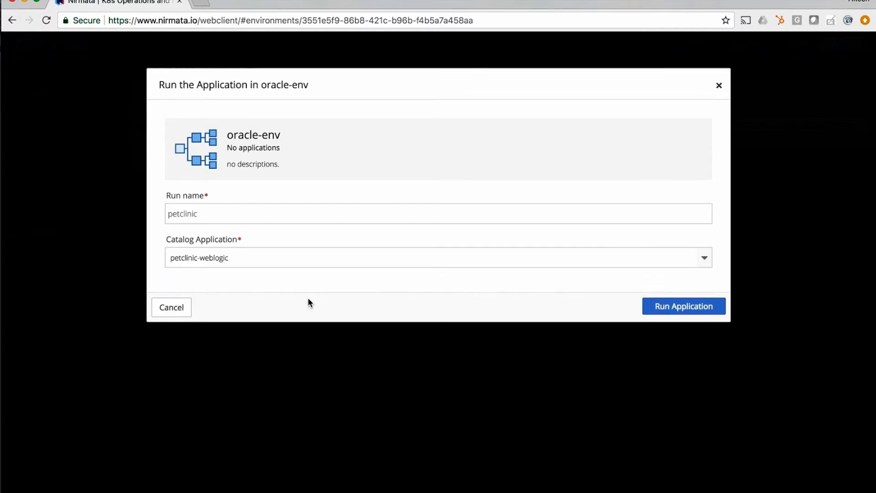
left_click(675, 309)
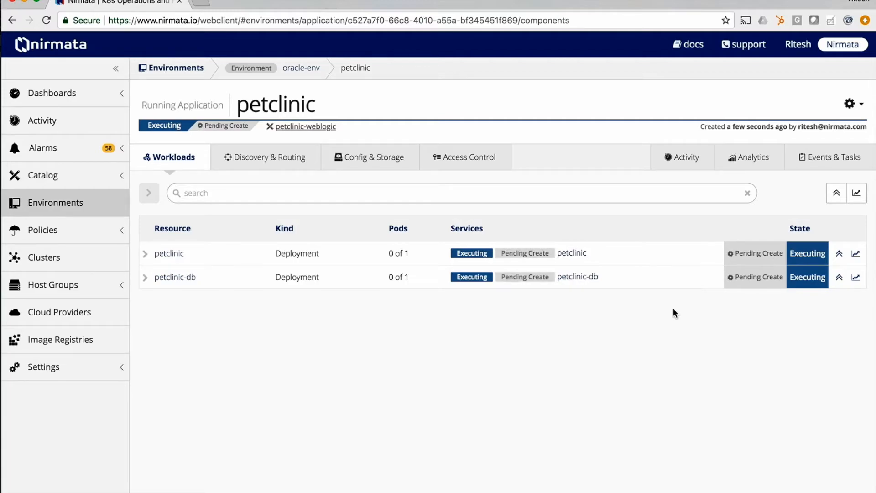
Examine the petclinic application's events and the subtasks of its Run Application task, and close the task details.
left_click(812, 167)
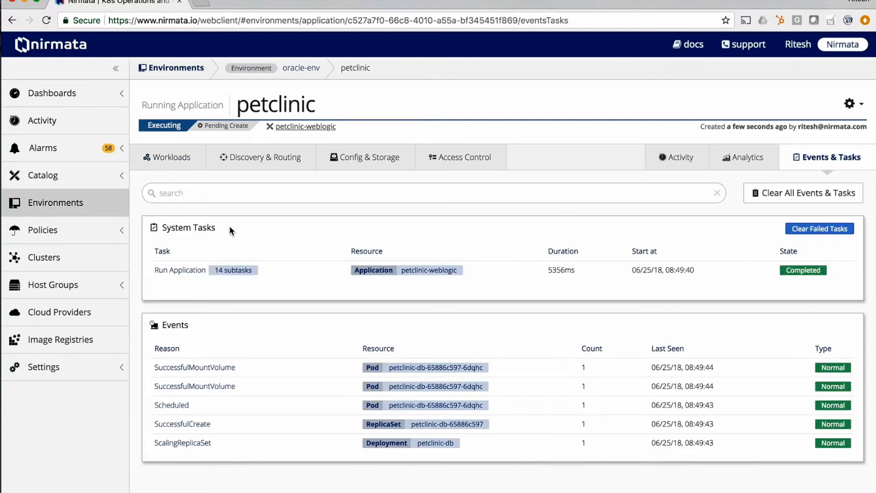
left_click(196, 271)
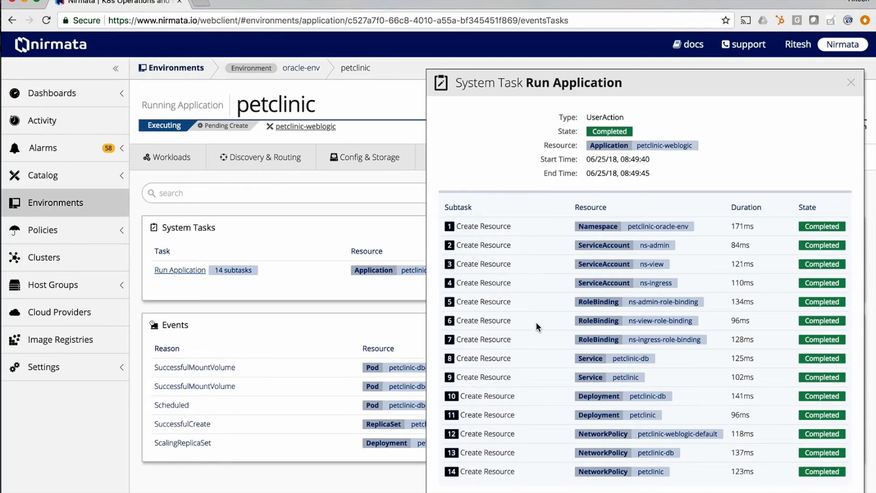
left_click(851, 83)
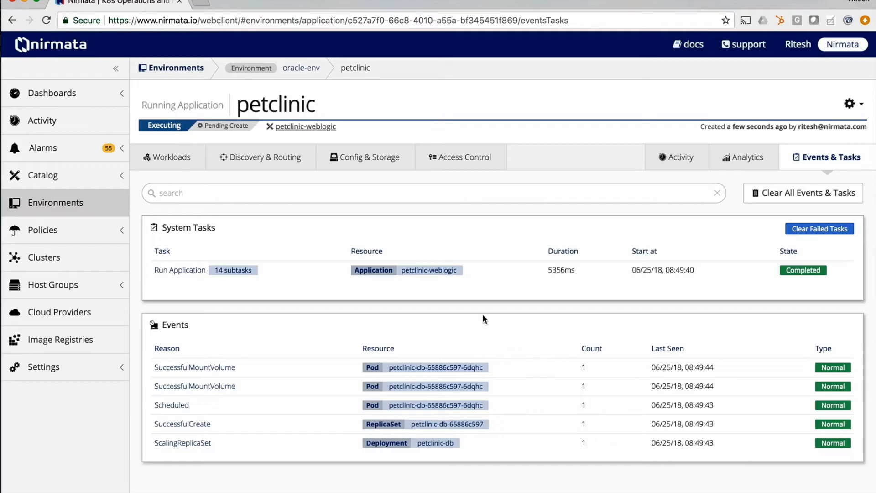
Return to the petclinic workloads and expand the petclinic-db and petclinic deployments to check their pods.
left_click(179, 165)
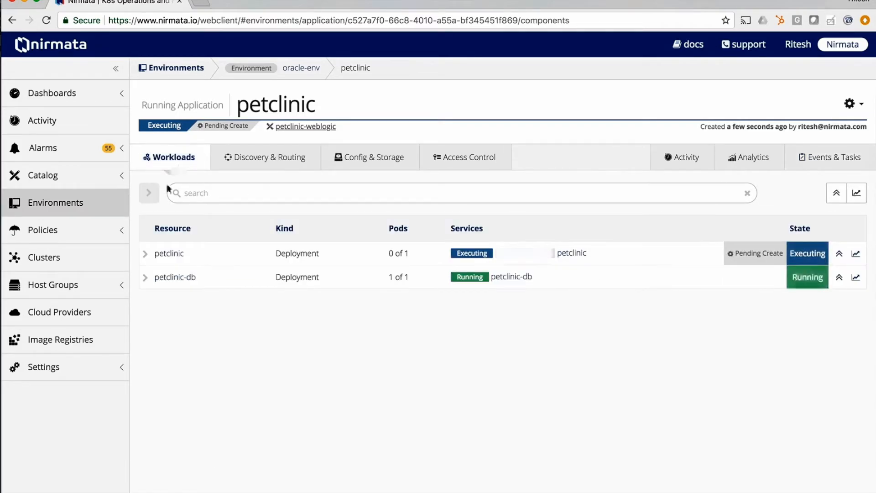
left_click(145, 281)
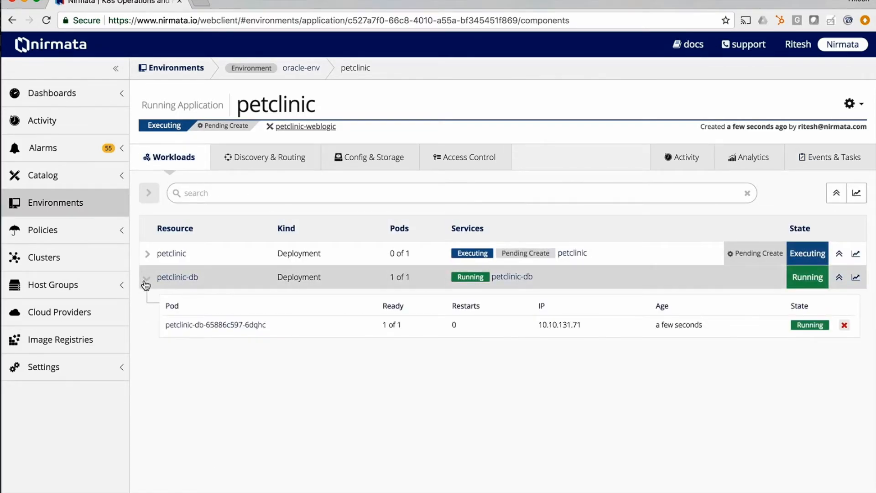
left_click(148, 254)
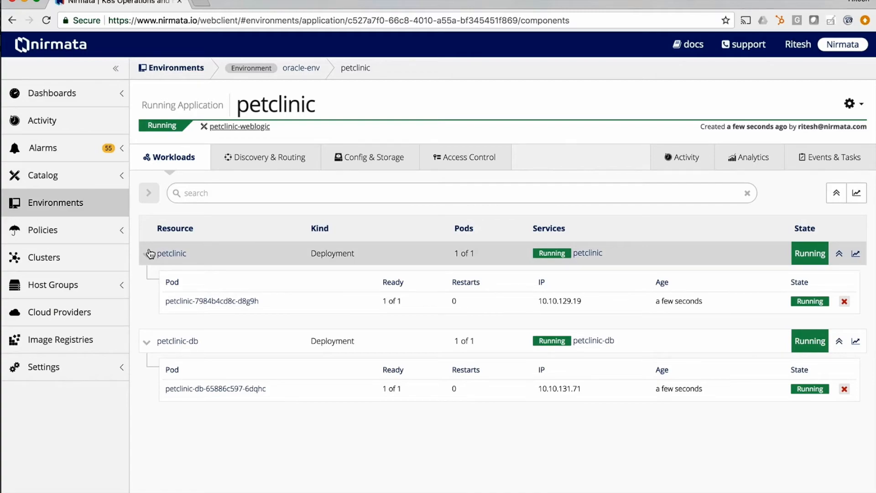
Copy the petclinic pod's IP address and try to open its /admin page on port 7001 in a new browser tab.
left_click_drag(538, 301, 589, 304)
key("super+c")
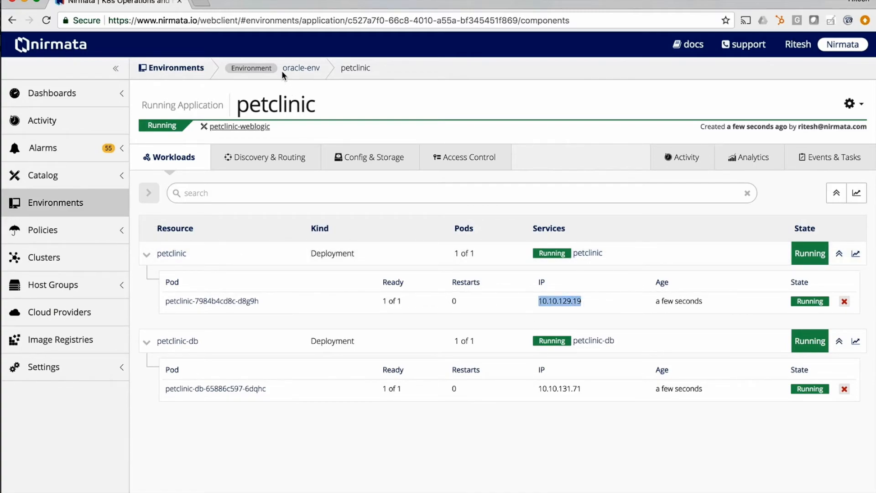
left_click(201, 4)
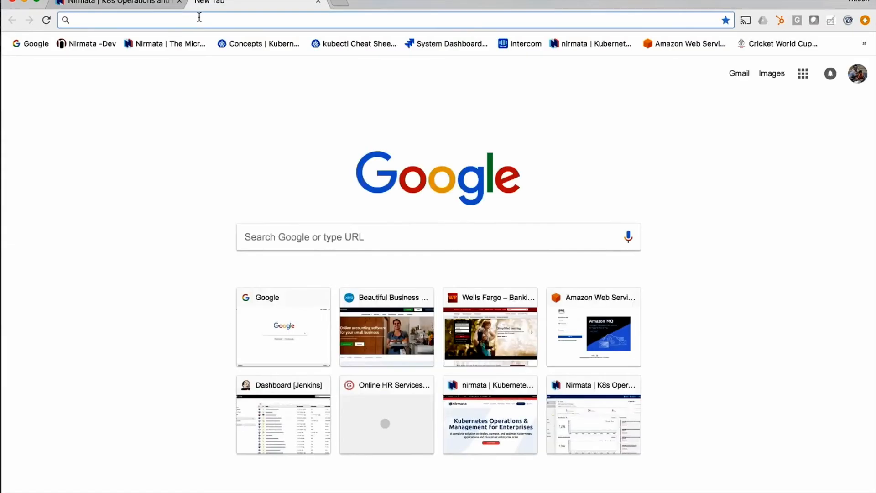
key("super+v")
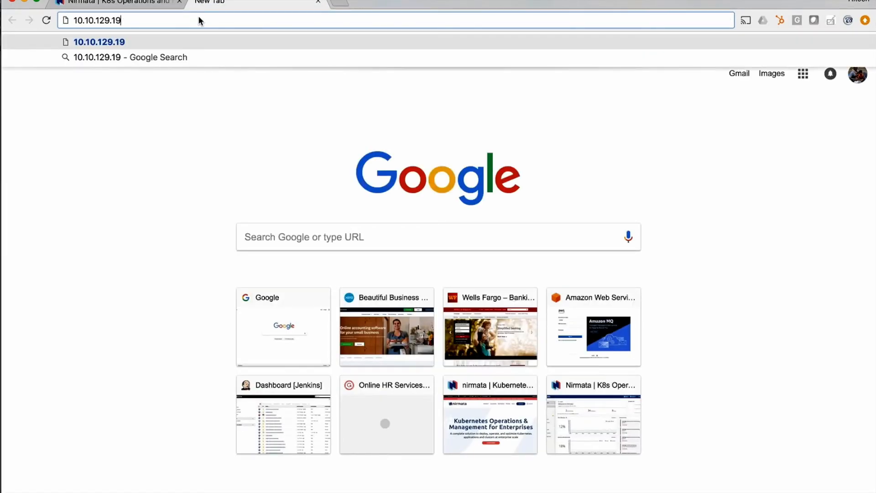
type(":7001")
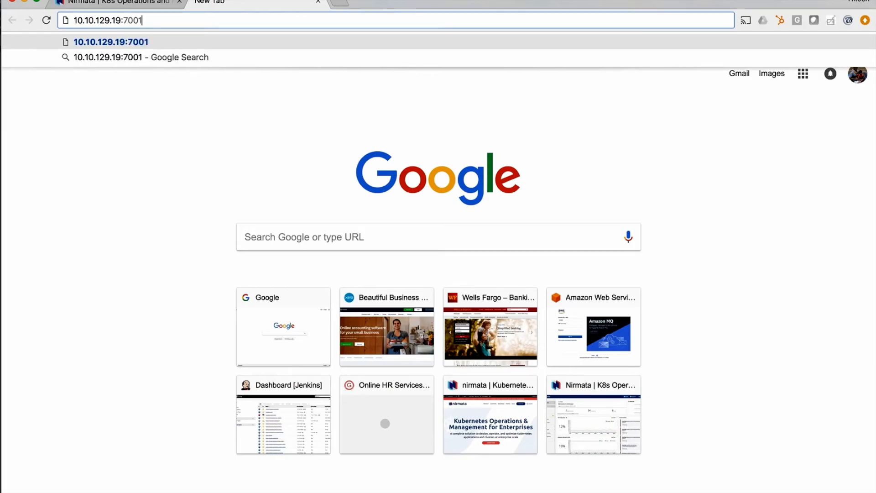
type("/admin")
key("Return")
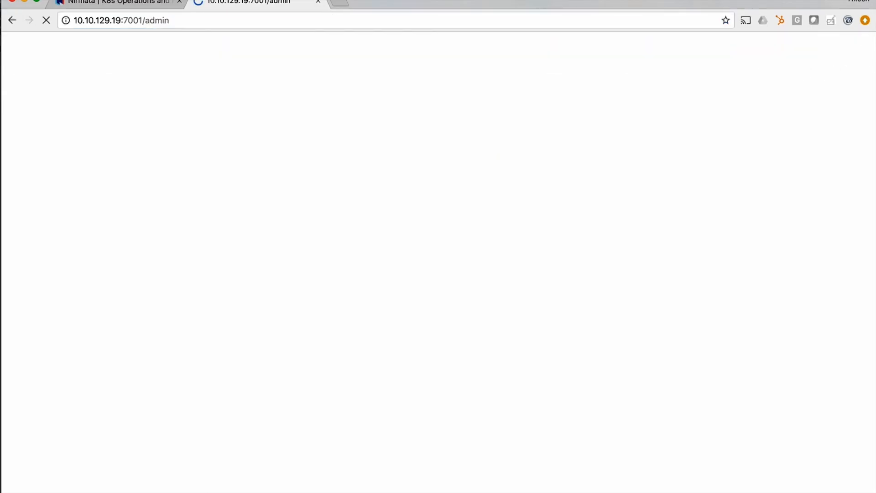
Replace the admin path in the address with console and load the WebLogic Server console.
left_click(161, 19)
double_click(160, 19)
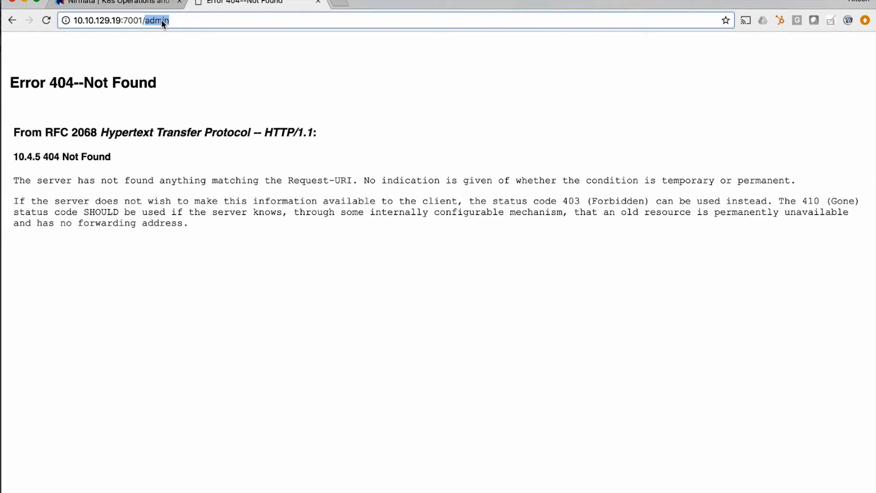
type("consol")
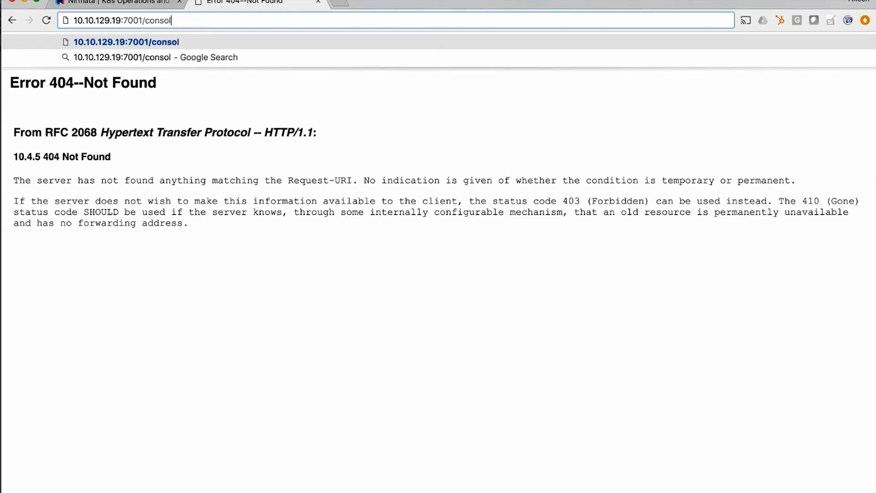
type("e")
key("Return")
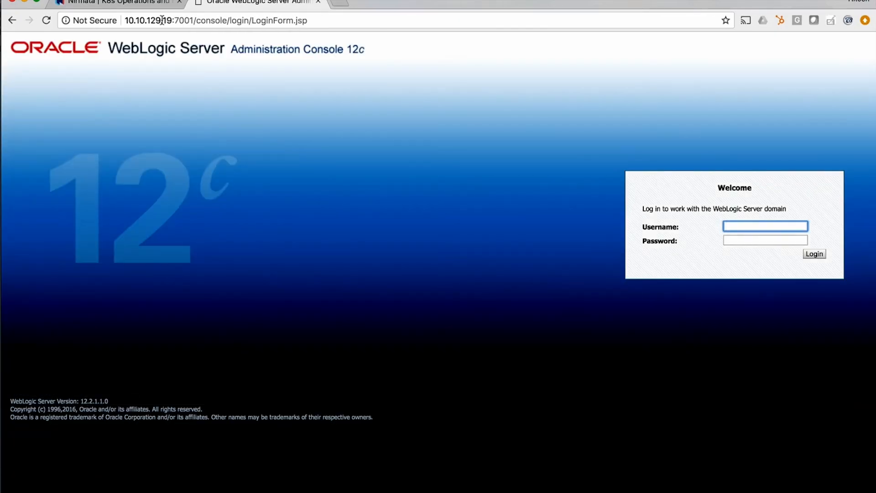
Copy the WebLogic server's address with port 7001 and load its /petclinic path in a new browser tab.
left_click_drag(196, 20, 114, 21)
key("super+c")
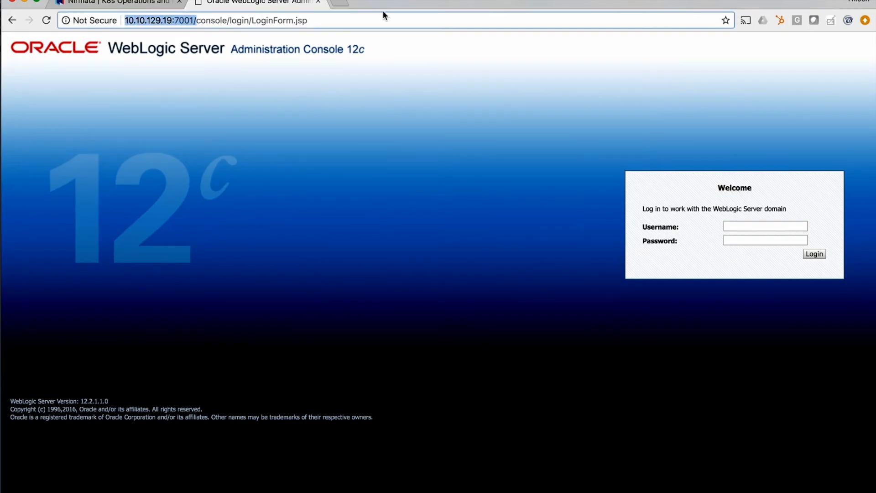
left_click(339, 3)
key("super+v")
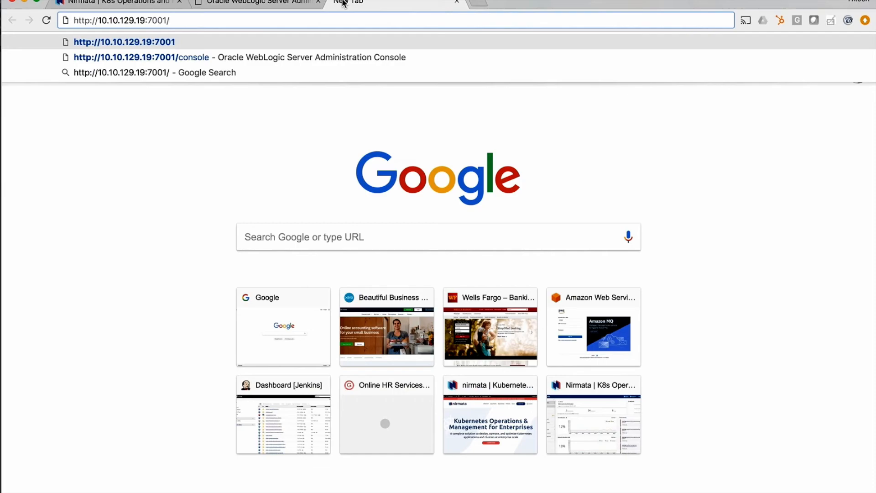
type("petclinic")
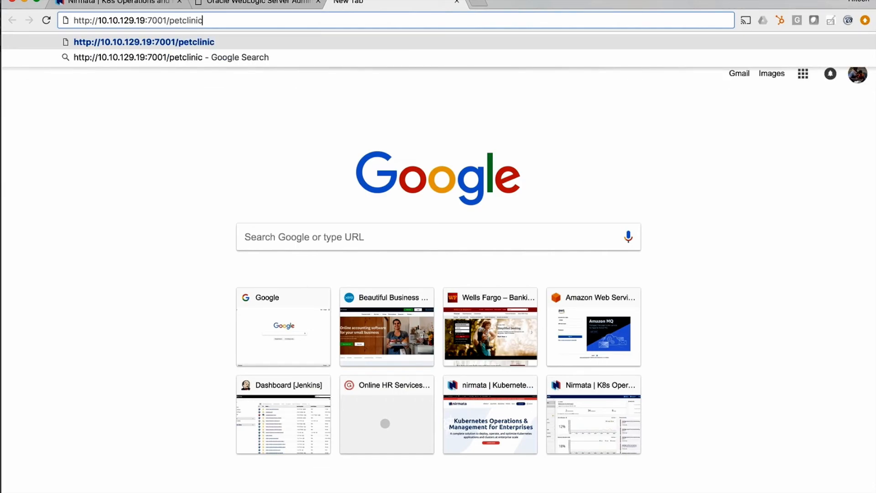
key("Return")
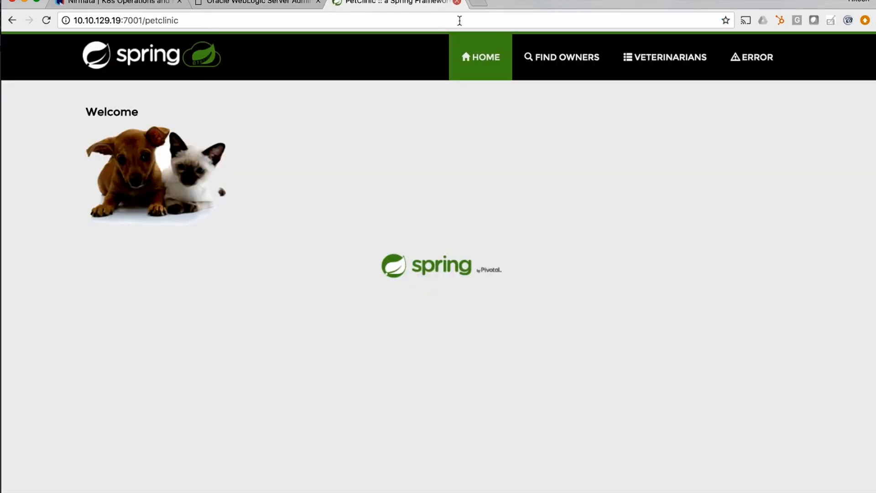
Check the Find Owners, Veterinarians and Error pages of the PetClinic site.
left_click(589, 66)
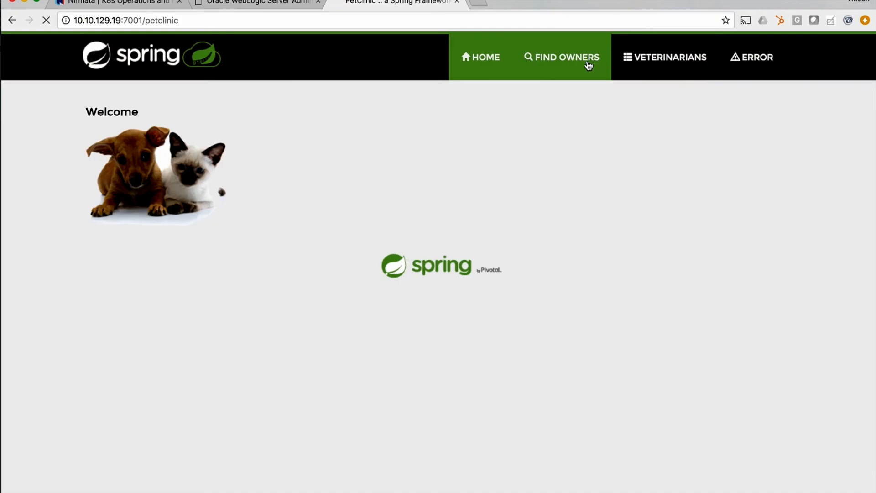
left_click(668, 64)
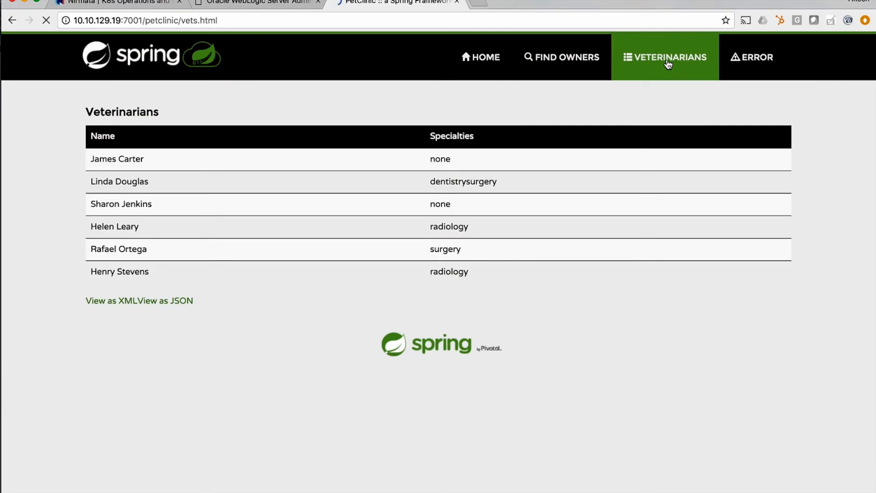
left_click(736, 59)
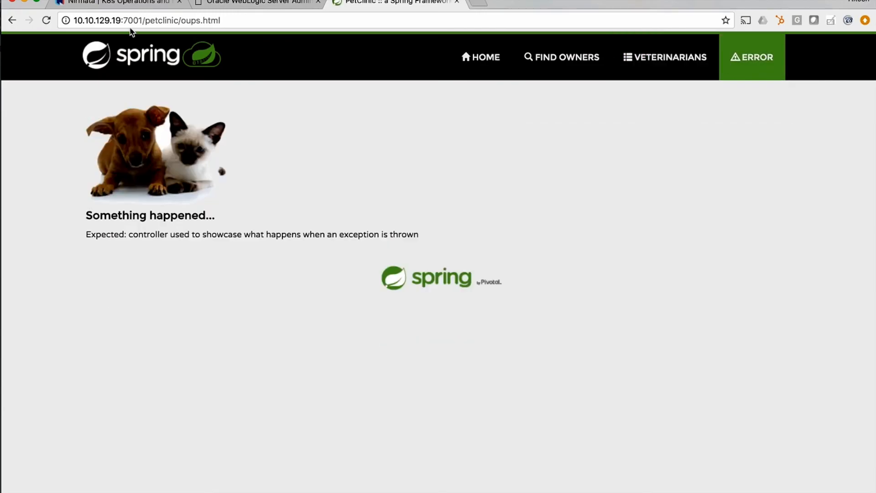
Switch back to Nirmata and go from the petclinic application up to the oracle-env environment.
left_click(113, 3)
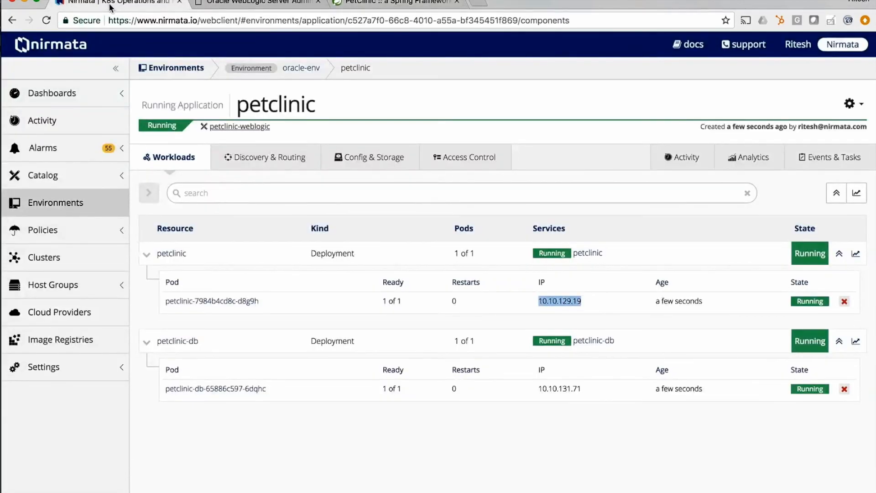
left_click(283, 69)
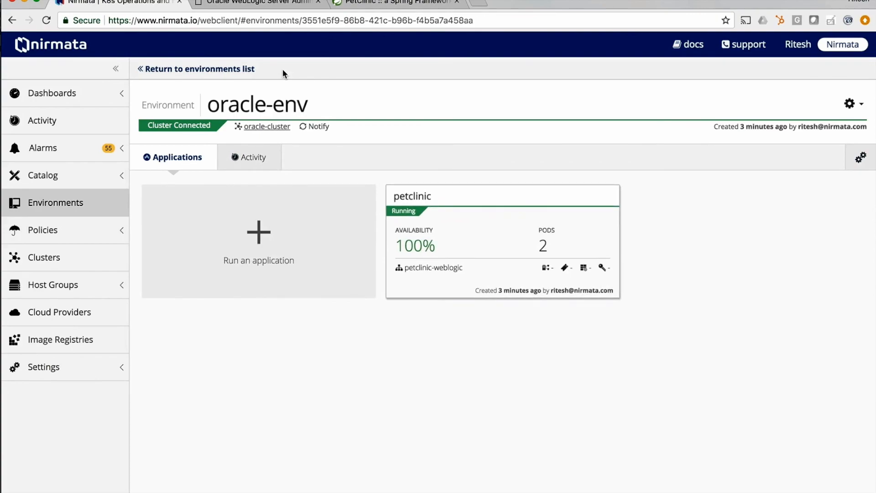